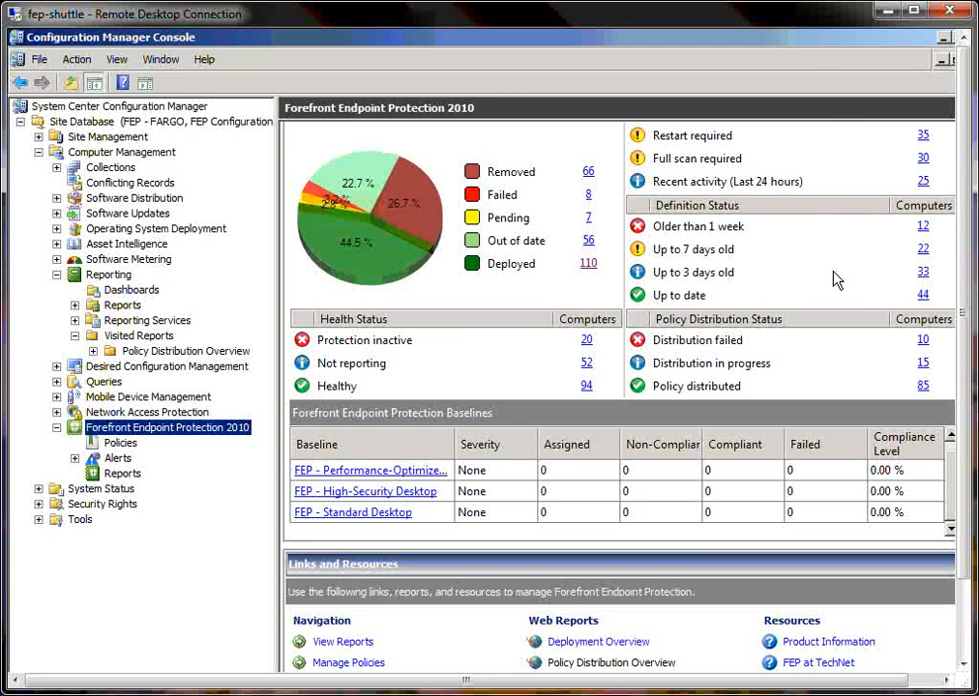
Step: Start a new Forefront Endpoint Protection policy and name it Sales
{"action": "left_click", "coordinate": [120, 443]}
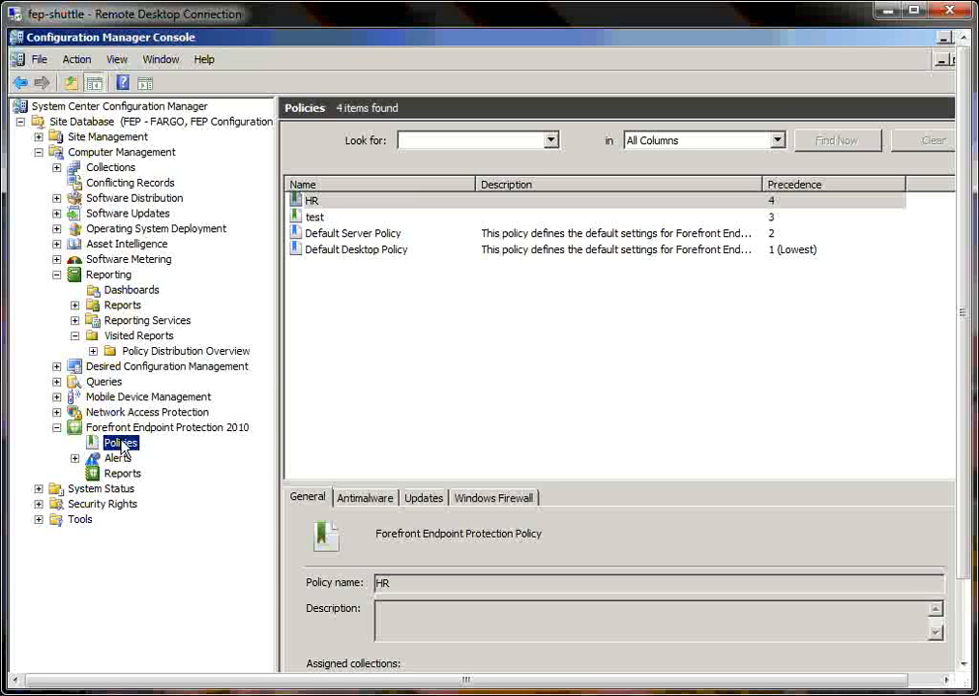
{"action": "right_click", "coordinate": [120, 443]}
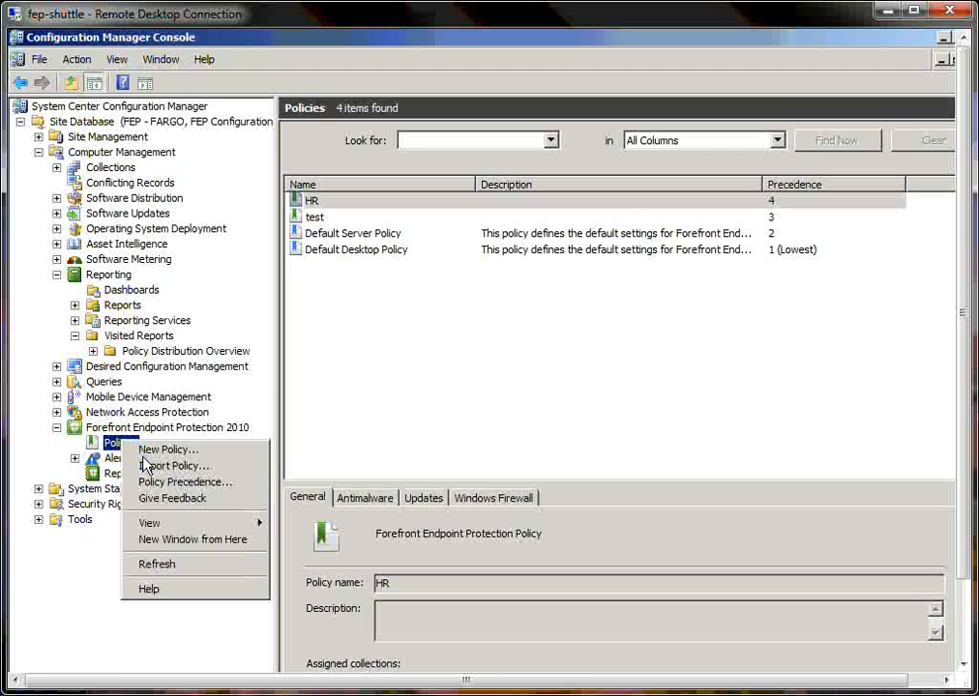
{"action": "left_click", "coordinate": [147, 450]}
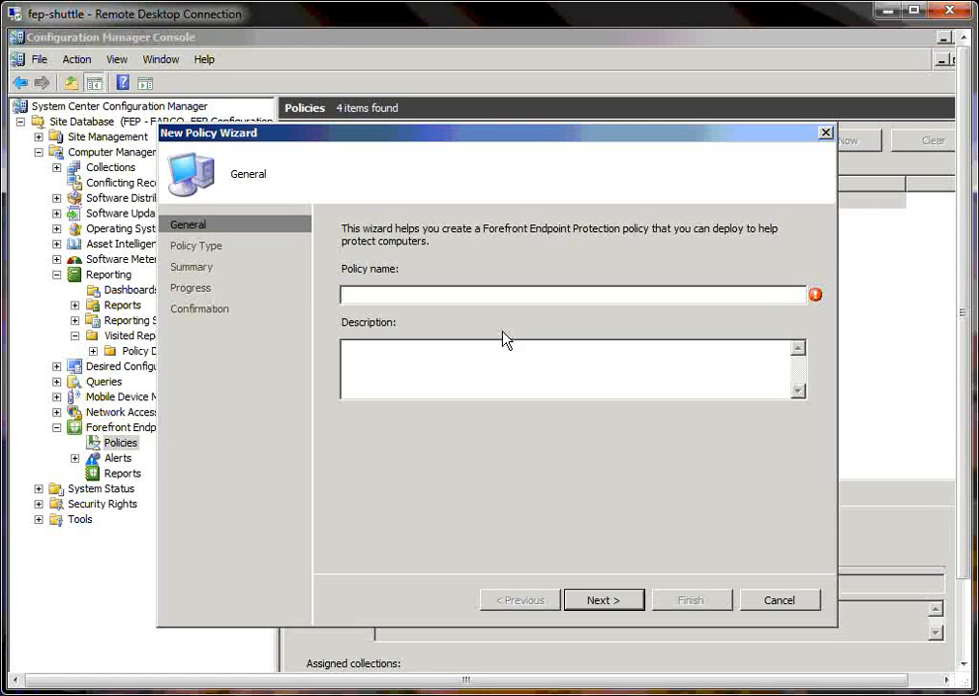
{"action": "type", "text": "Sales"}
{"action": "left_click", "coordinate": [610, 601]}
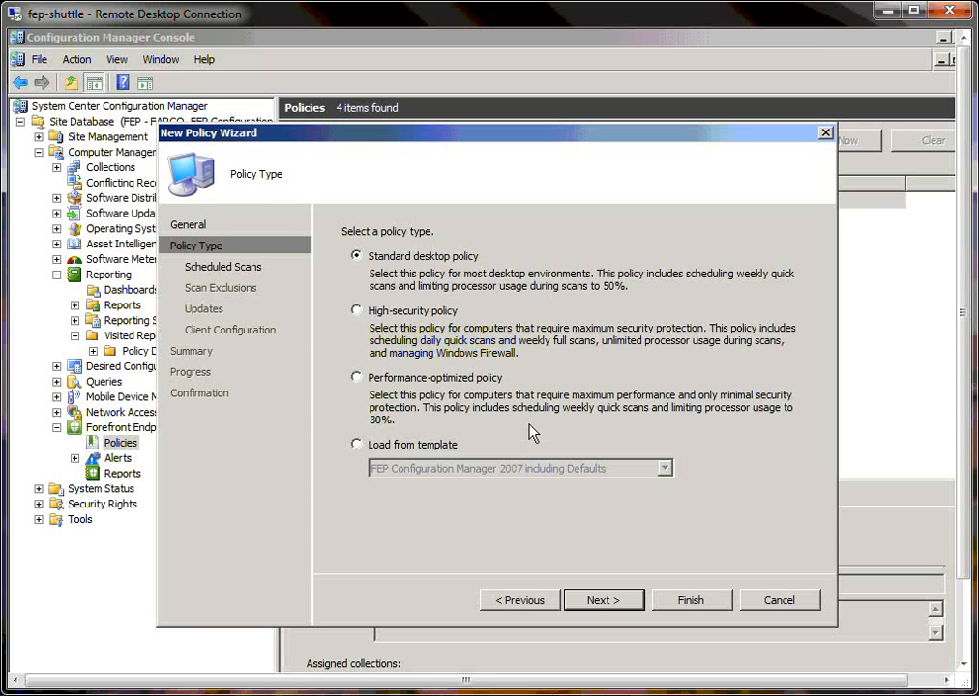
Step: Look through the available policy templates, but choose the High-security policy type for the Sales policy
{"action": "left_click", "coordinate": [357, 311]}
{"action": "left_click", "coordinate": [357, 445]}
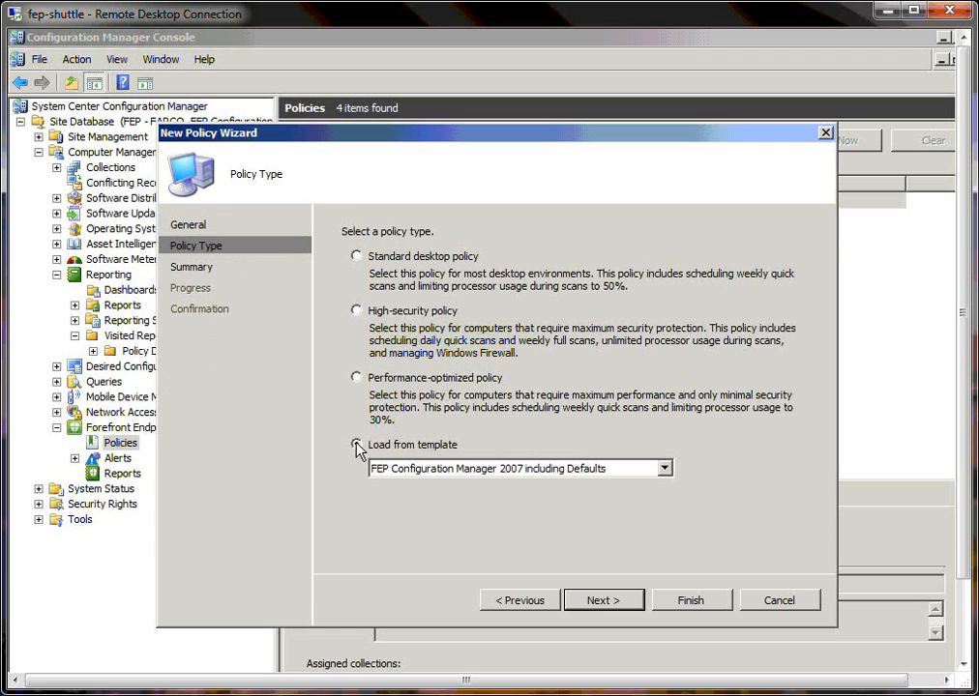
{"action": "left_click", "coordinate": [665, 469]}
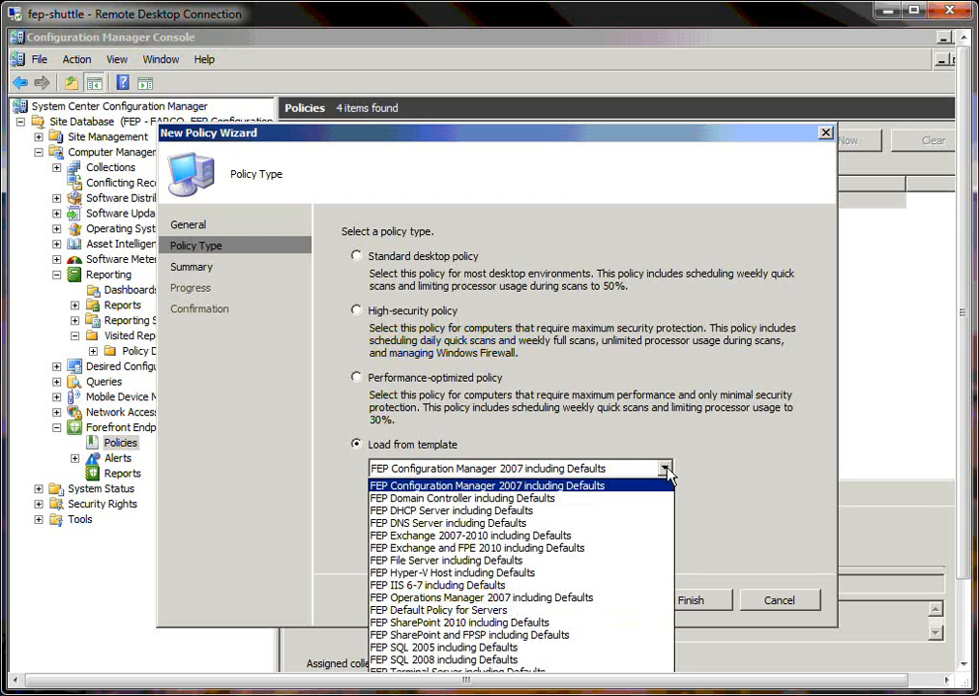
{"action": "left_click", "coordinate": [375, 316]}
{"action": "left_click", "coordinate": [357, 312]}
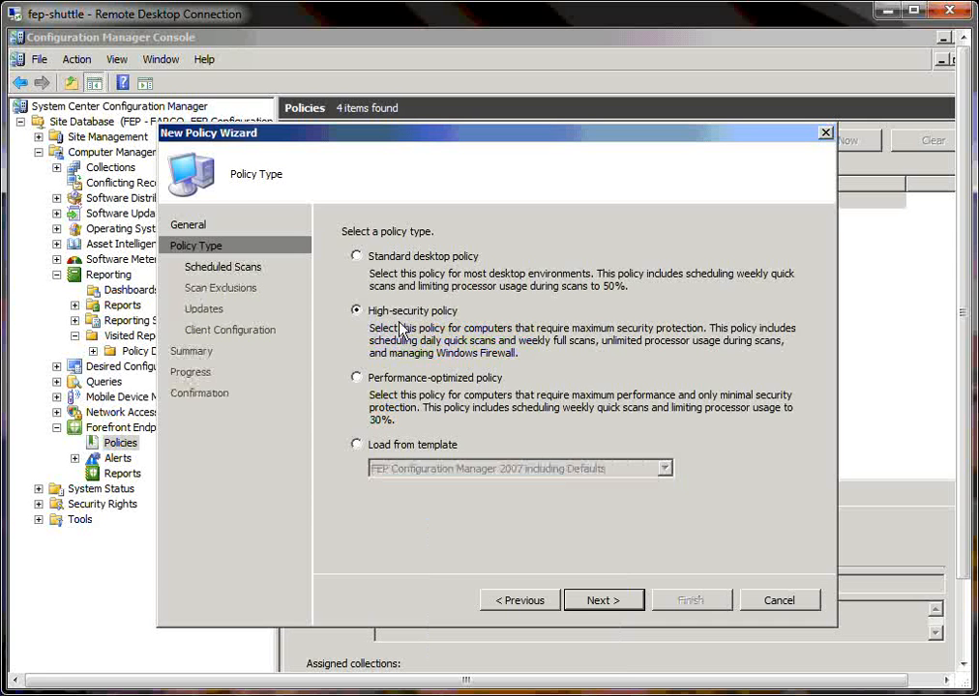
Step: Create the policy with the wizard's remaining default settings, review the completion details and close the wizard
{"action": "left_click", "coordinate": [613, 602]}
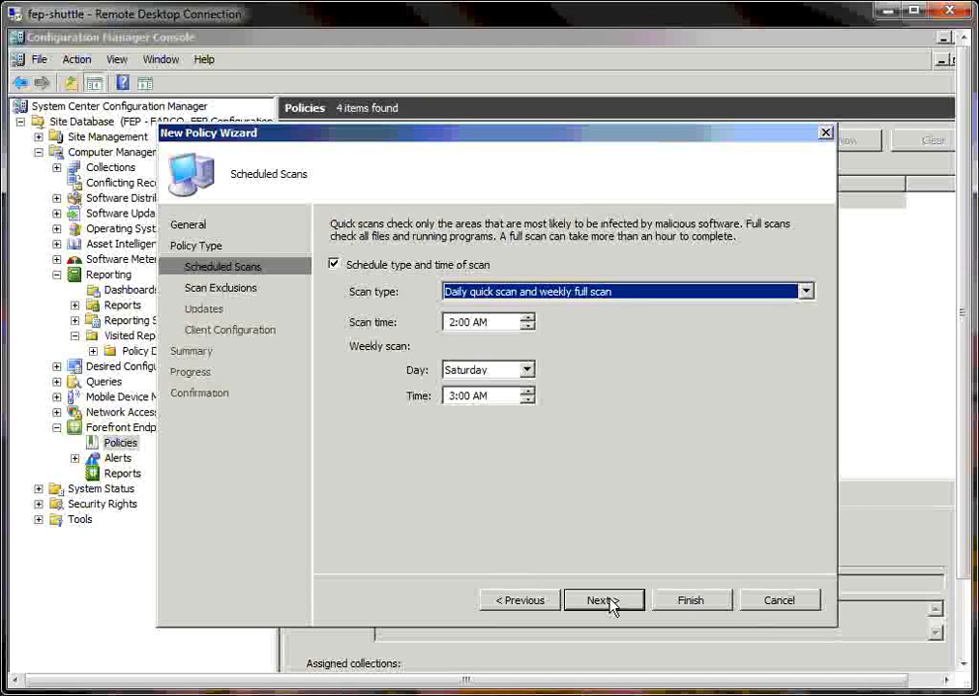
{"action": "left_click", "coordinate": [691, 601]}
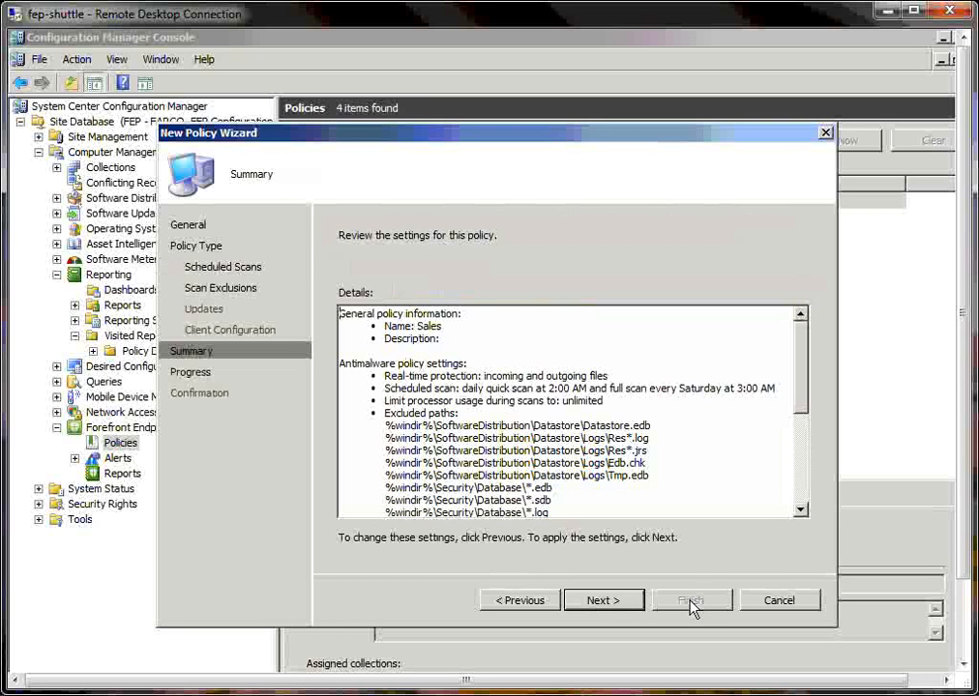
{"action": "left_click", "coordinate": [631, 598]}
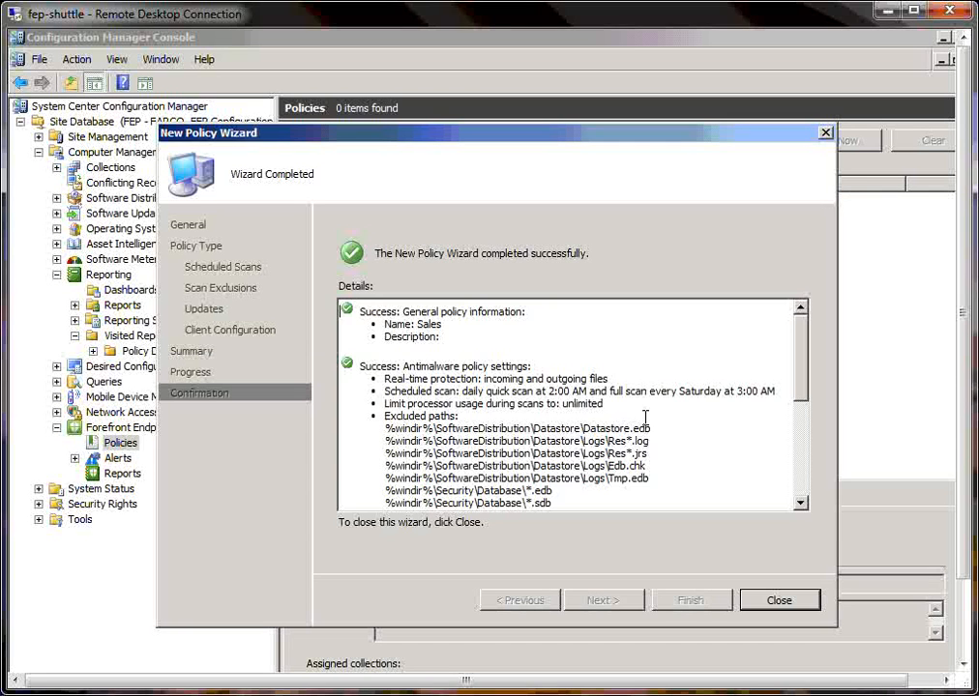
{"action": "left_click_drag", "start_coordinate": [806, 387], "coordinate": [804, 462]}
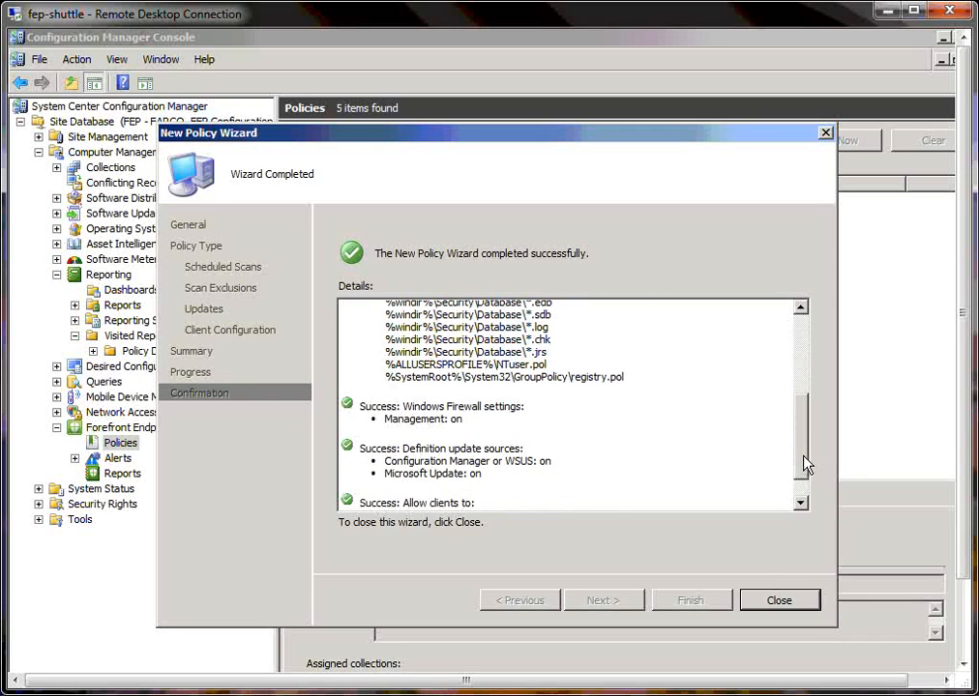
{"action": "left_click", "coordinate": [780, 602]}
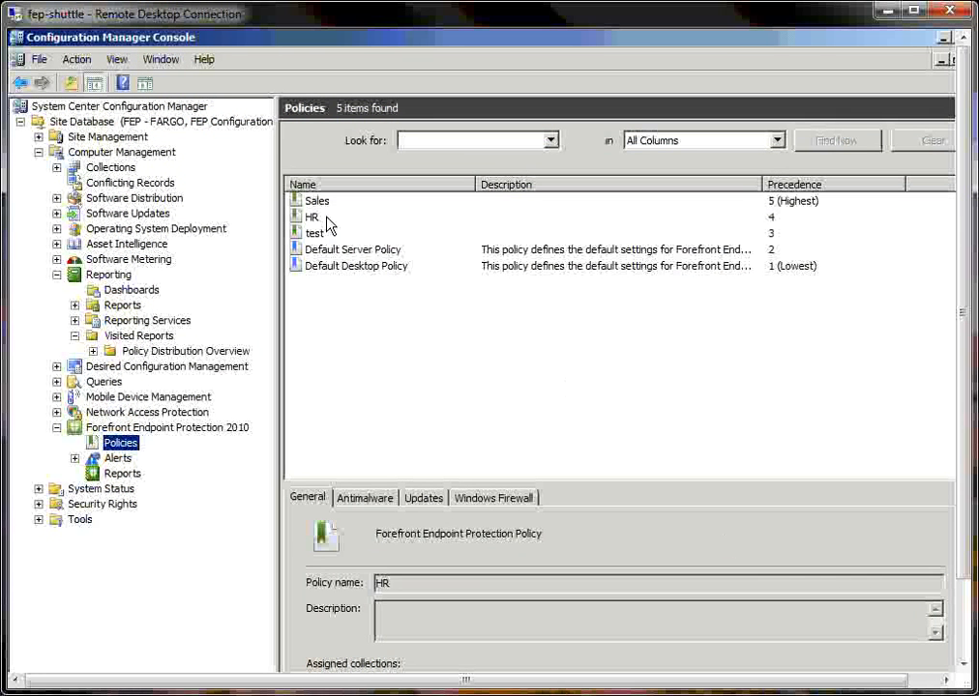
Step: In the Sales policy's scheduled scan properties, turn on the processor usage limit during scans at 50 %
{"action": "left_click", "coordinate": [319, 206]}
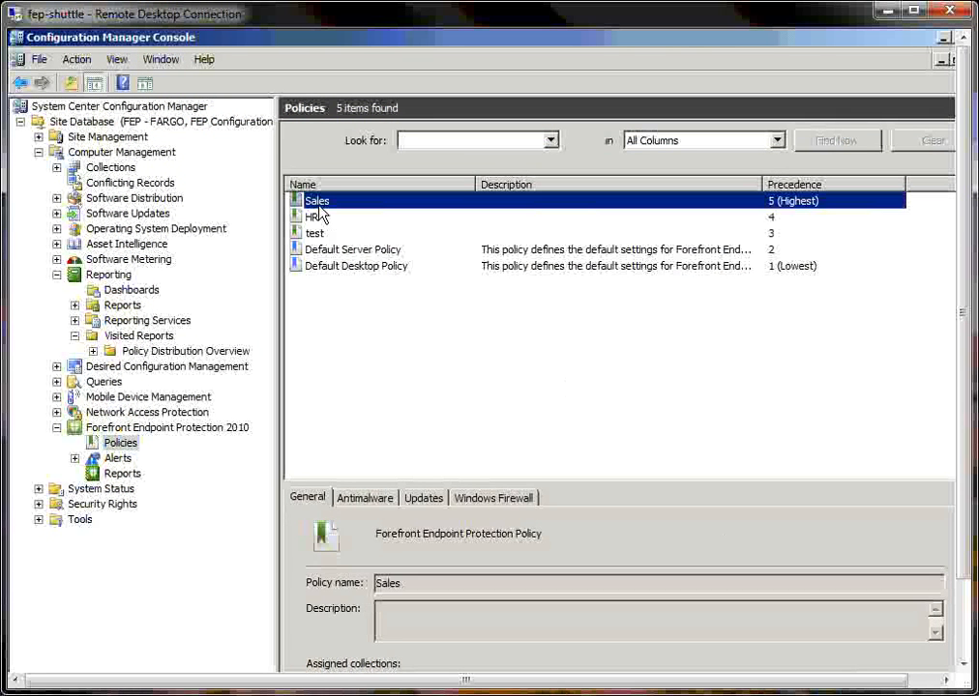
{"action": "right_click", "coordinate": [319, 213]}
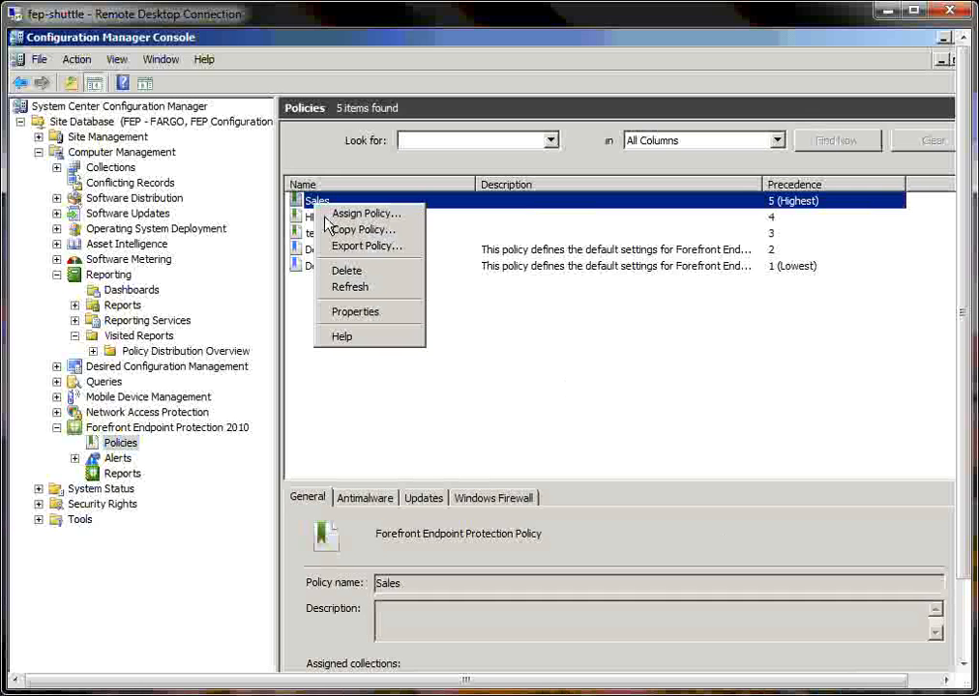
{"action": "left_click", "coordinate": [344, 312]}
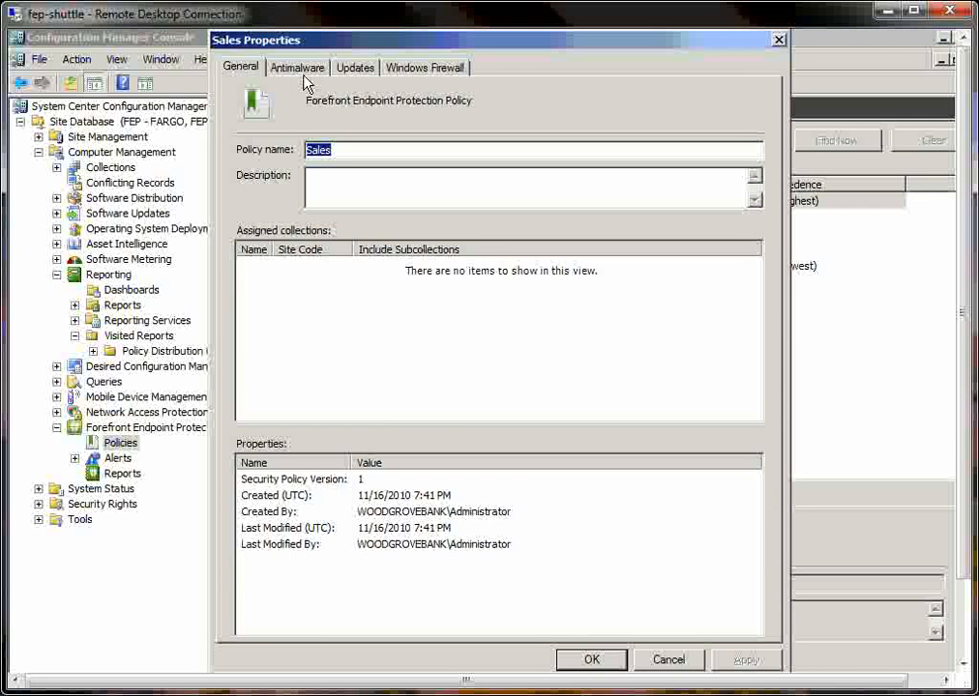
{"action": "left_click", "coordinate": [297, 70]}
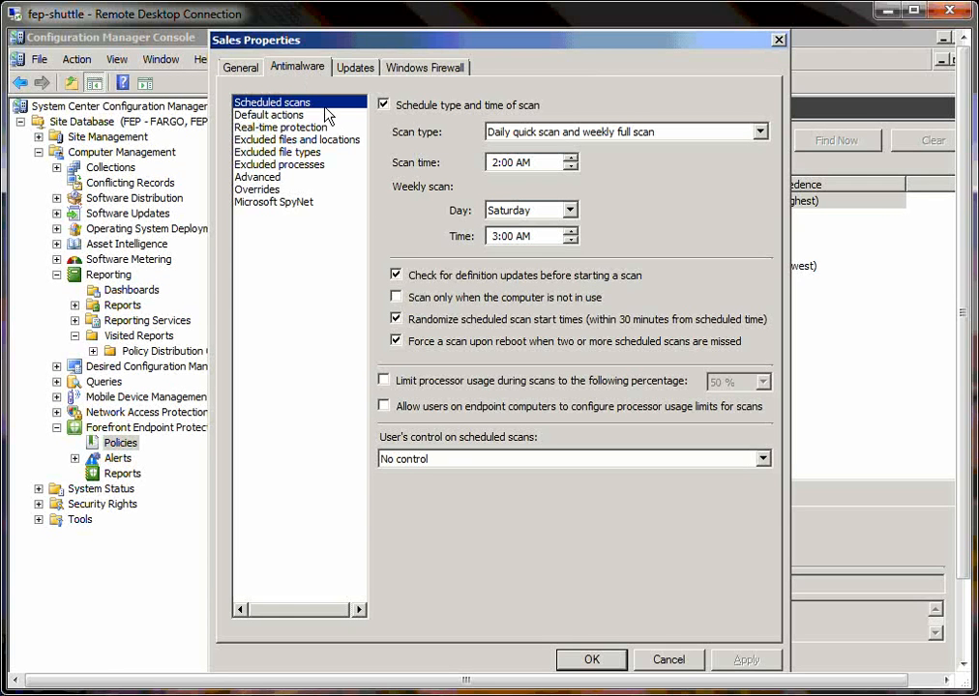
{"action": "left_click", "coordinate": [384, 382]}
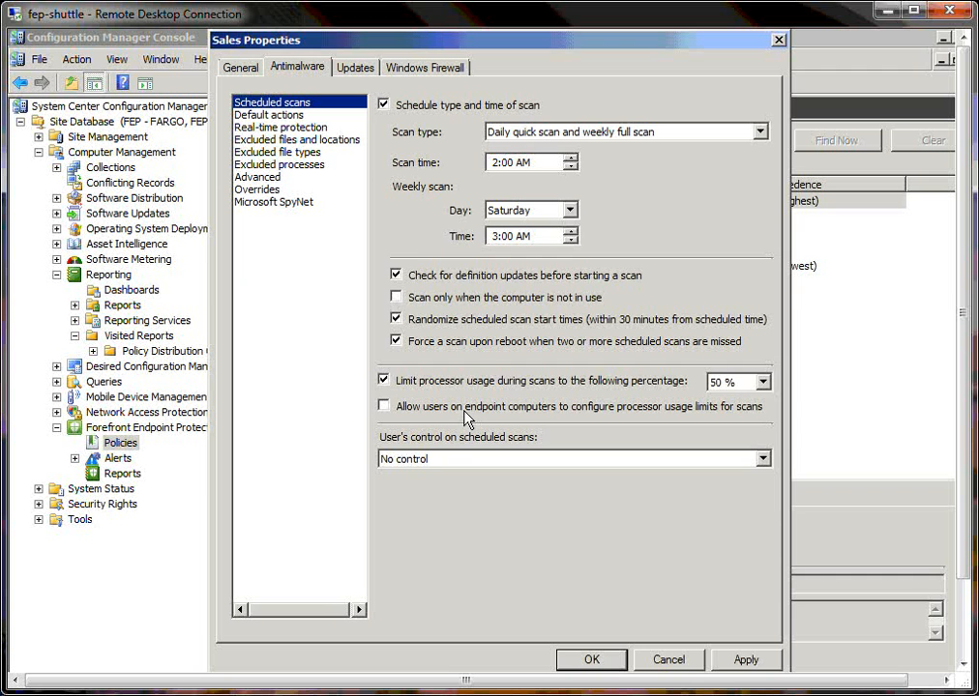
Step: Review the real-time protection settings and move the Configuration Manager or WSUS source to first place among the definition update sources
{"action": "left_click", "coordinate": [316, 128]}
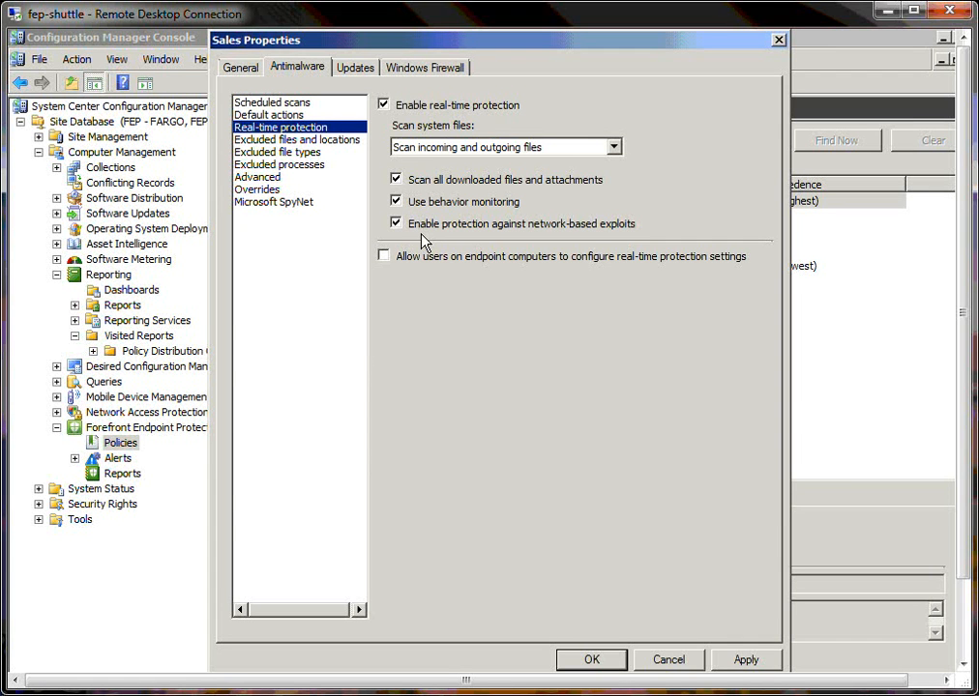
{"action": "left_click", "coordinate": [367, 72]}
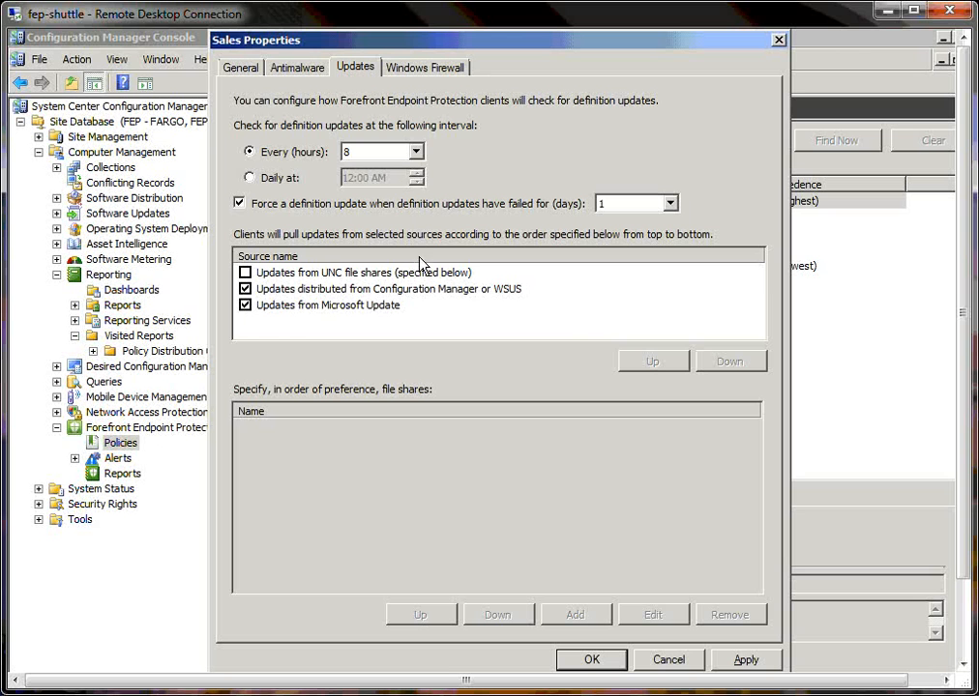
{"action": "left_click", "coordinate": [426, 299]}
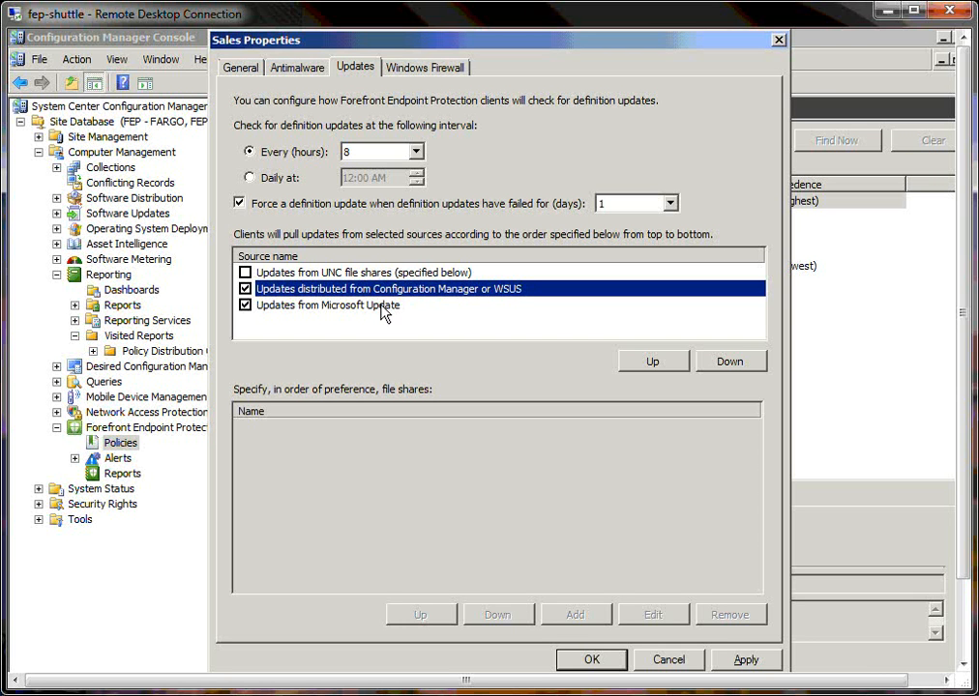
{"action": "left_click", "coordinate": [386, 305]}
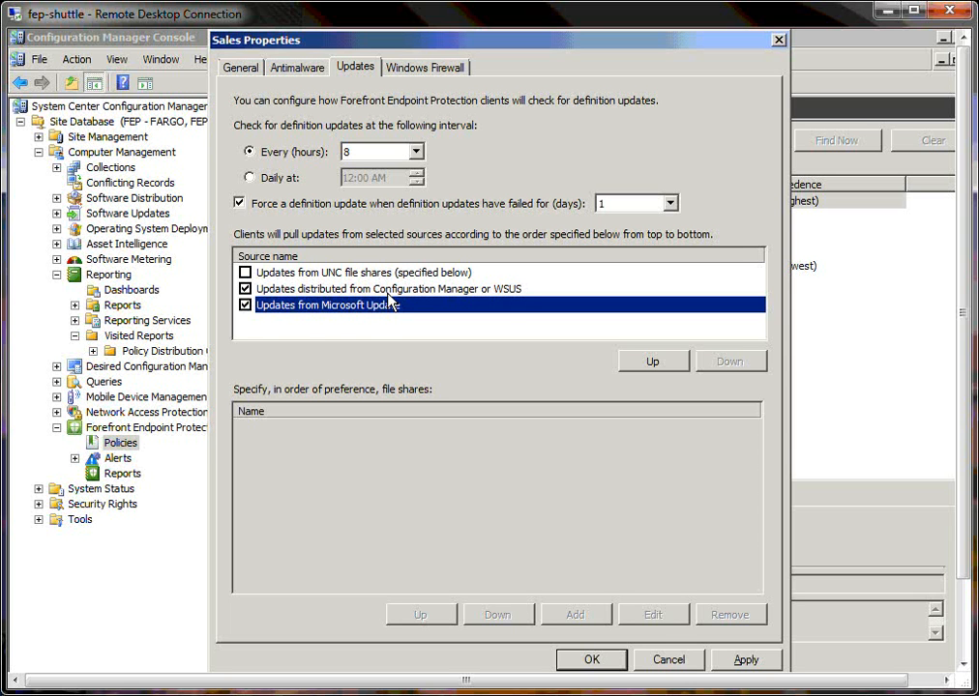
{"action": "left_click", "coordinate": [388, 291]}
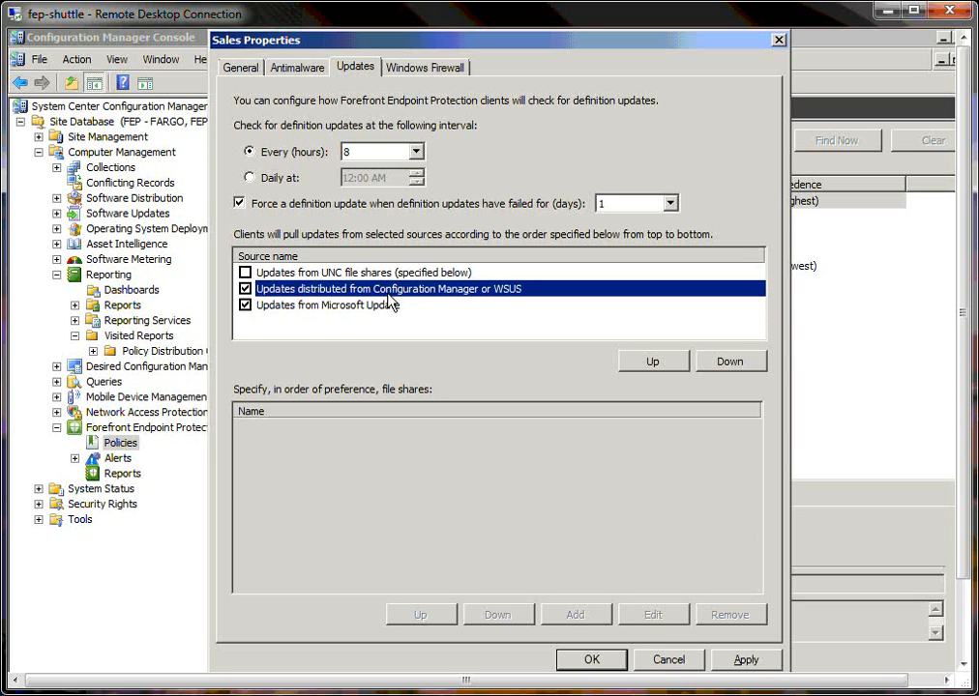
{"action": "left_click", "coordinate": [648, 362]}
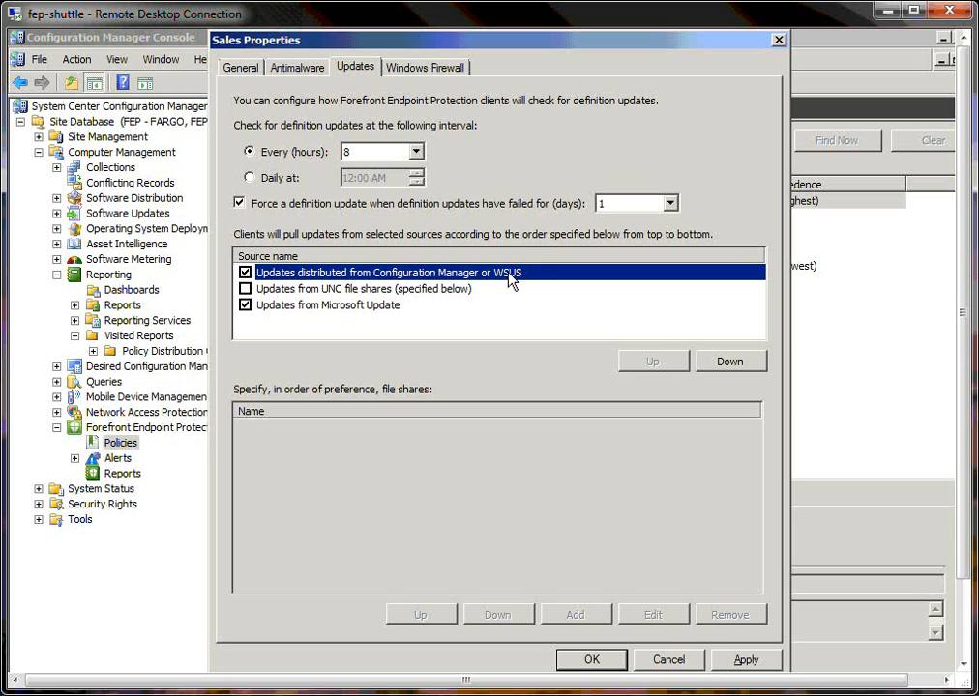
Step: Review the Sales policy's Windows Firewall settings, then apply the policy changes and close its properties
{"action": "left_click", "coordinate": [458, 74]}
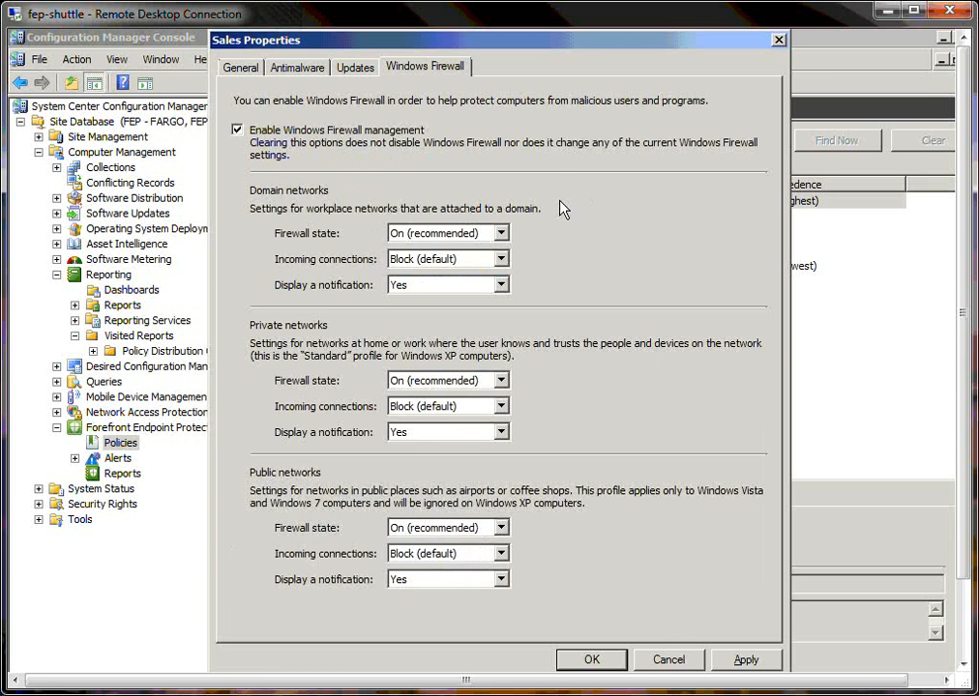
{"action": "left_click", "coordinate": [756, 658]}
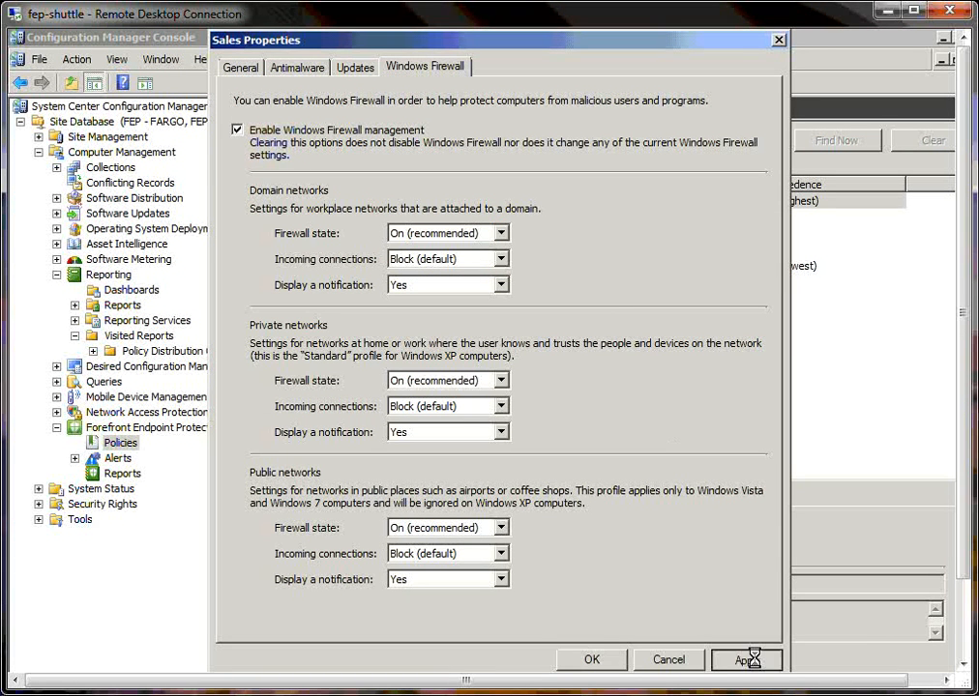
{"action": "left_click", "coordinate": [592, 661]}
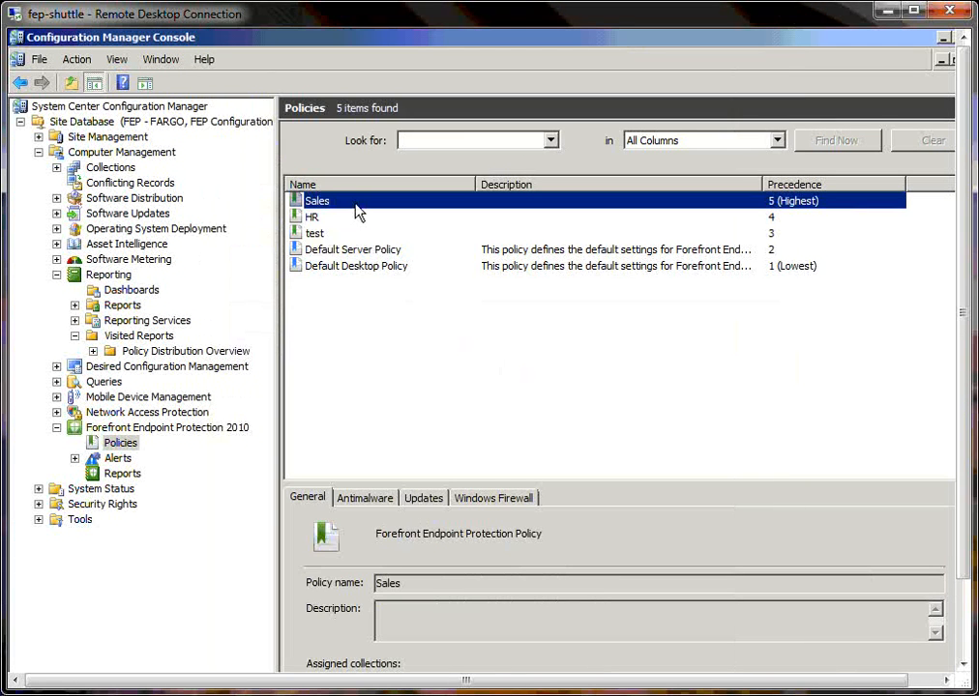
Step: Assign the Sales policy to the Sales collection without including subcollections
{"action": "right_click", "coordinate": [350, 203]}
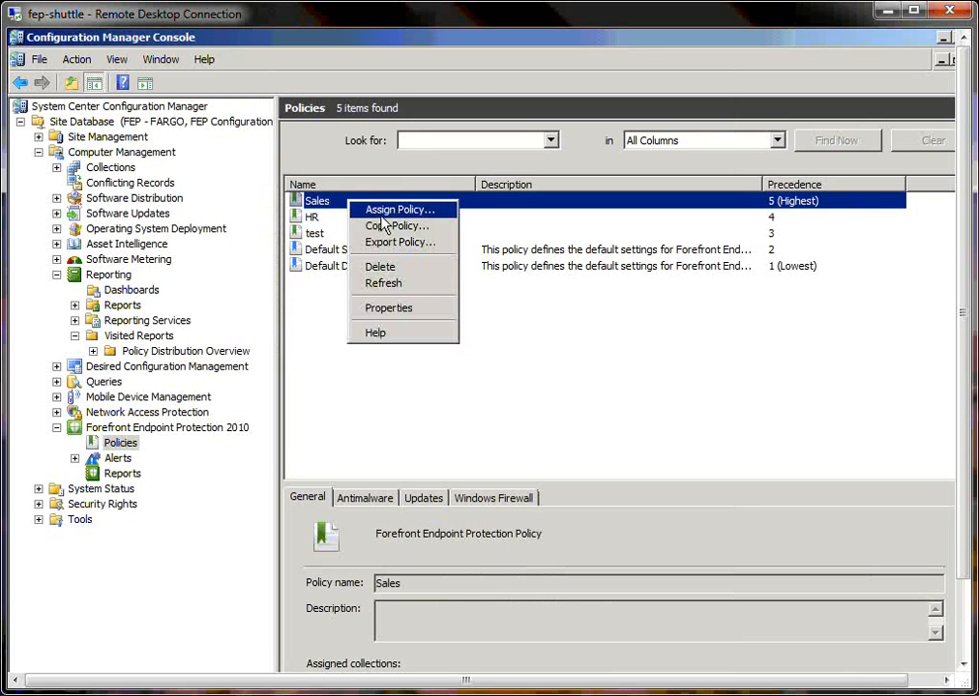
{"action": "left_click", "coordinate": [382, 213]}
{"action": "left_click", "coordinate": [434, 131]}
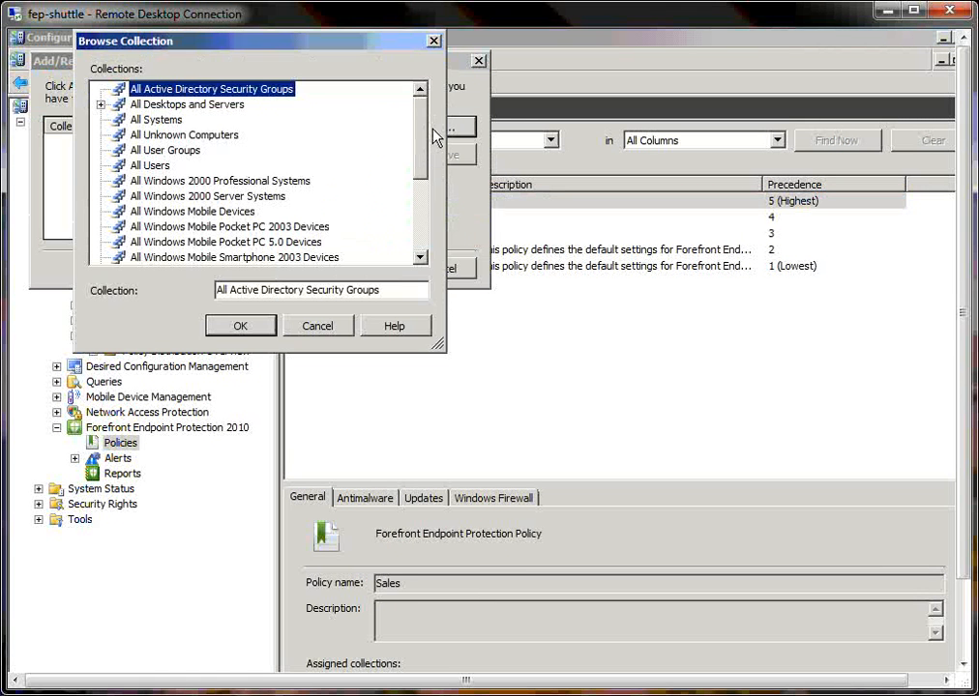
{"action": "scroll", "coordinate": [421, 192], "scroll_direction": "down", "scroll_amount": 4}
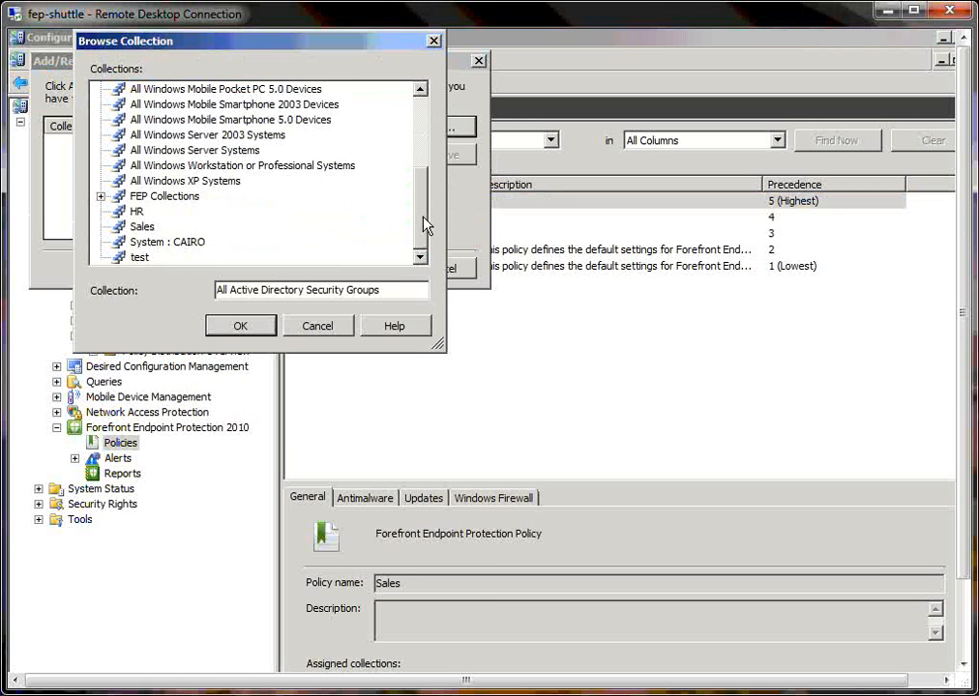
{"action": "left_click", "coordinate": [145, 227]}
{"action": "left_click", "coordinate": [249, 329]}
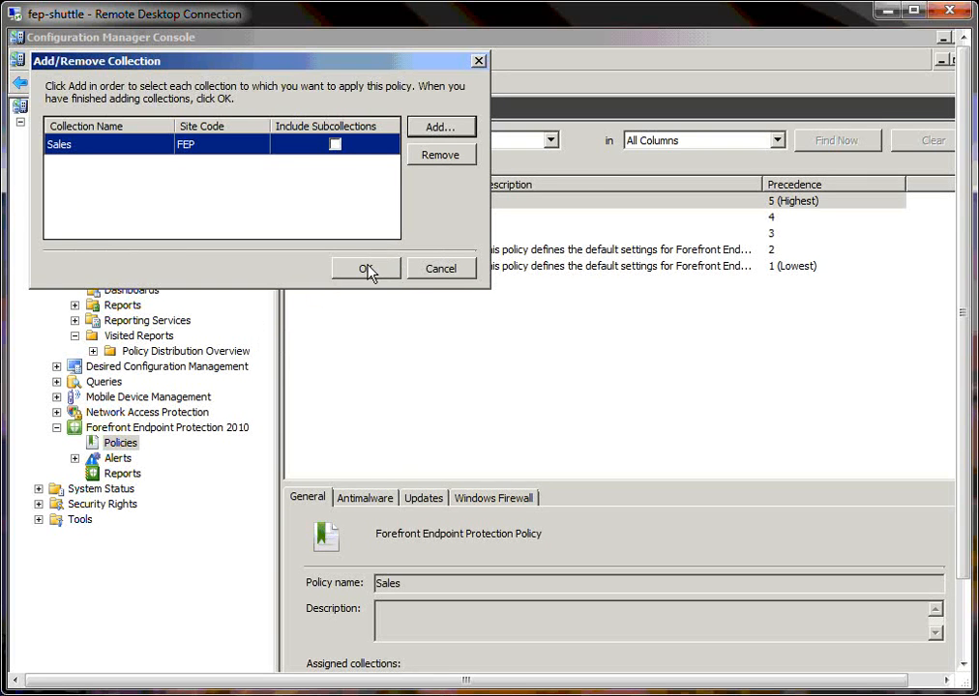
{"action": "left_click", "coordinate": [366, 268]}
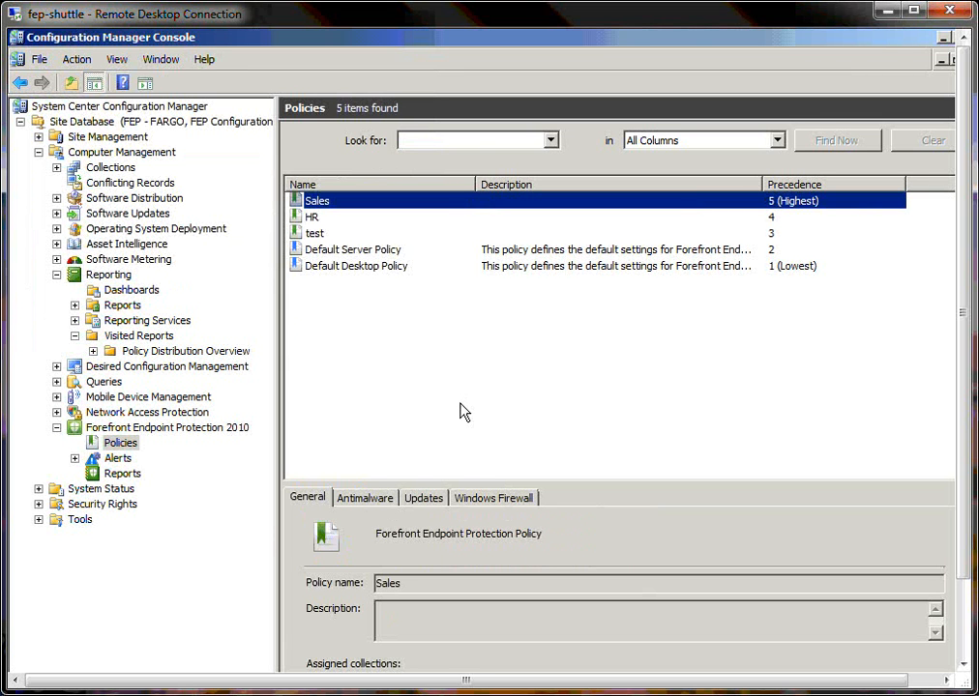
Step: Export the Sales policy to the Documents library as Sales1.xml
{"action": "right_click", "coordinate": [381, 203]}
{"action": "left_click", "coordinate": [407, 243]}
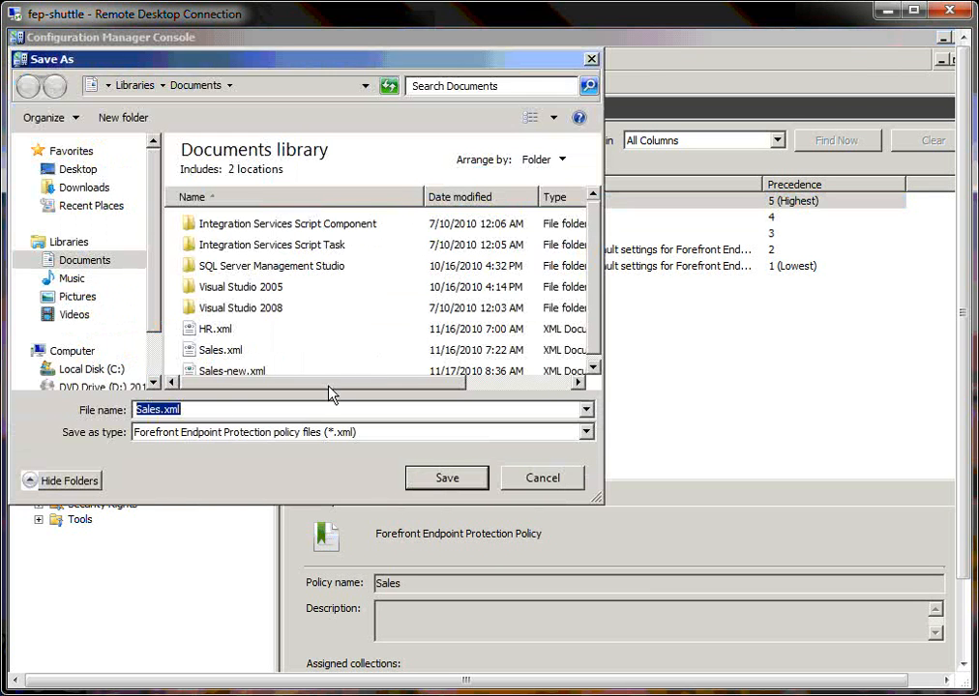
{"action": "left_click", "coordinate": [162, 409]}
{"action": "type", "text": "1"}
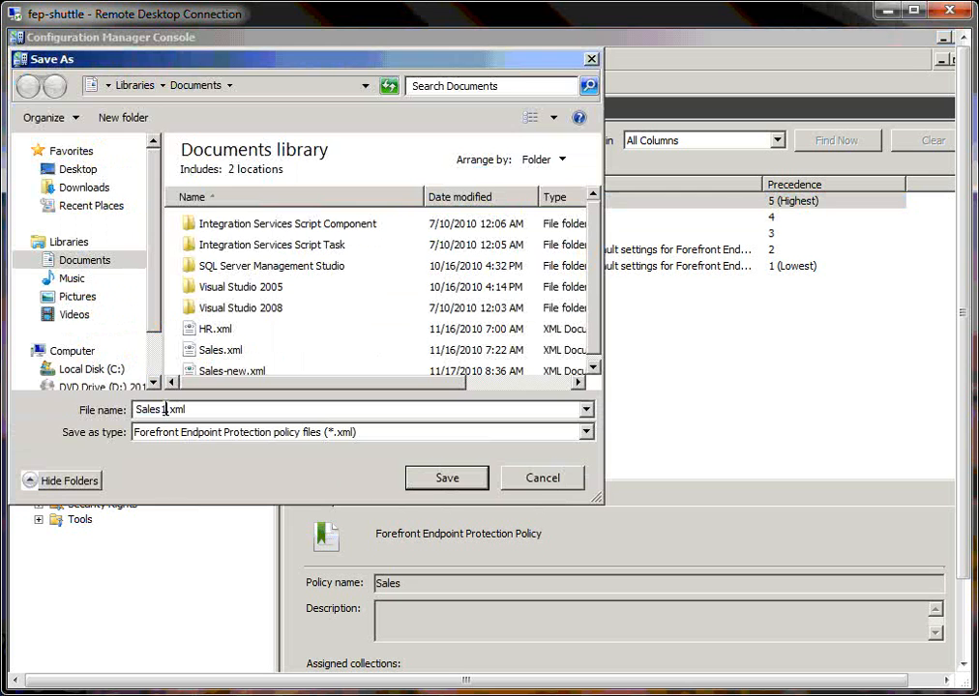
{"action": "left_click", "coordinate": [421, 478]}
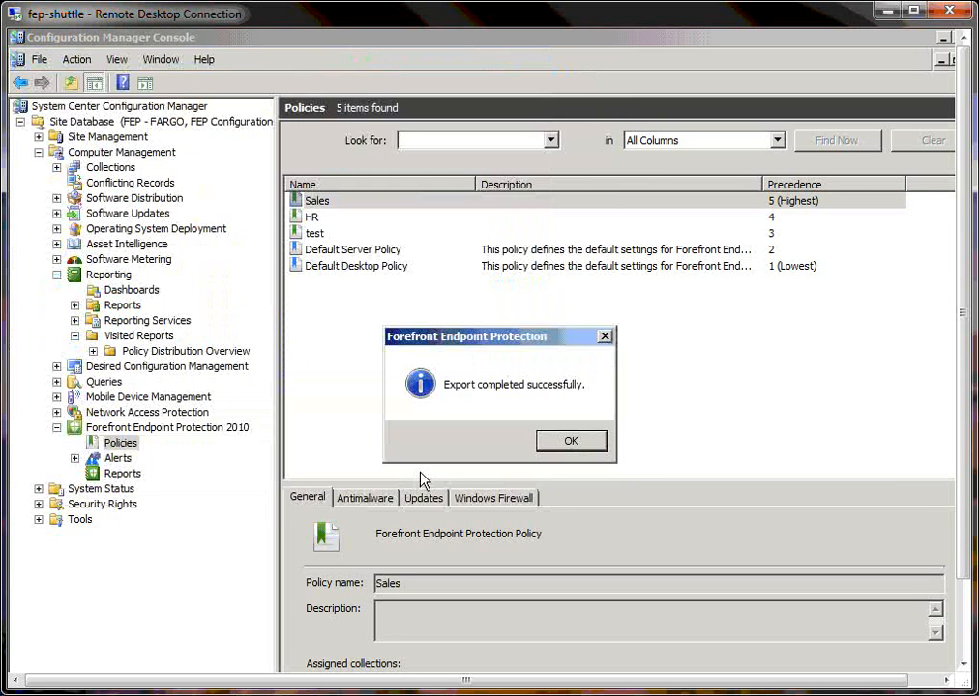
{"action": "left_click", "coordinate": [561, 443]}
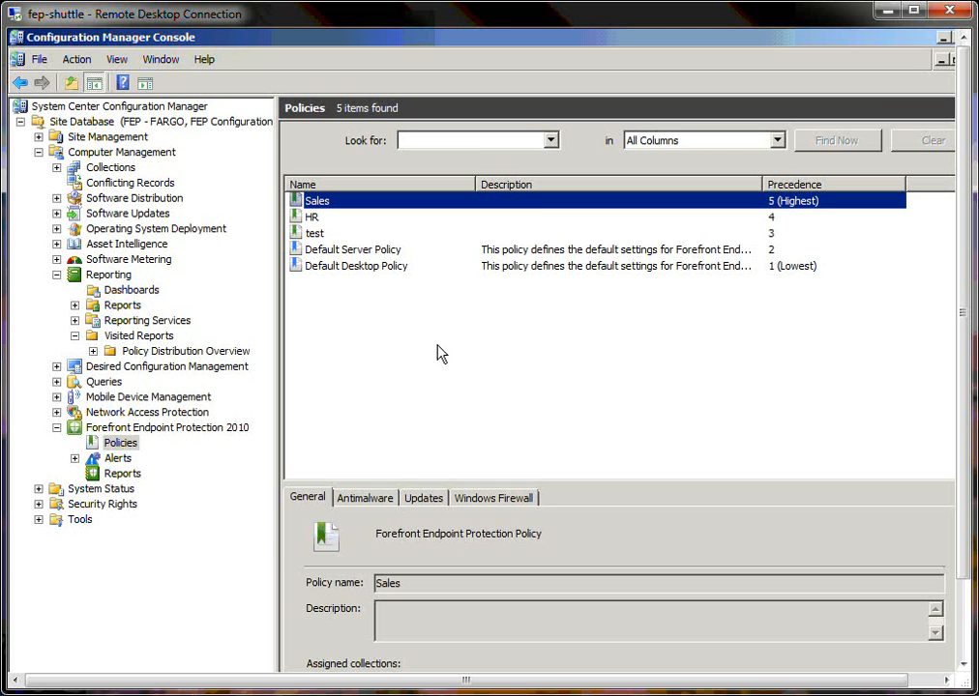
Step: View the Policy Distribution Overview report, examine the details for the All Systems collection, and return to the Forefront Endpoint Protection 2010 dashboard
{"action": "left_click", "coordinate": [216, 426]}
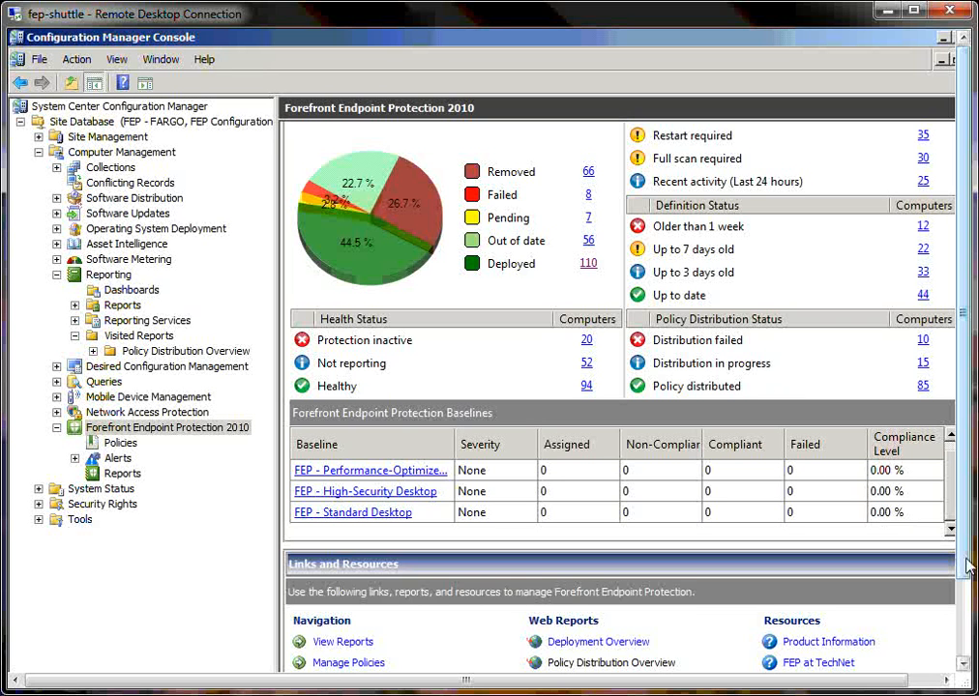
{"action": "left_click_drag", "start_coordinate": [967, 566], "coordinate": [965, 607]}
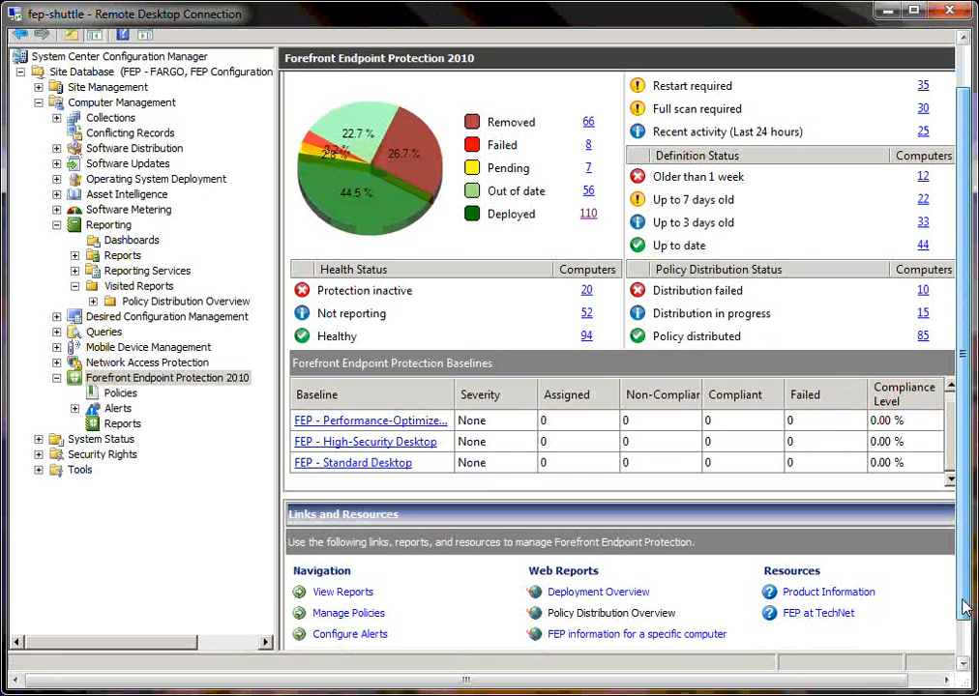
{"action": "left_click", "coordinate": [654, 615]}
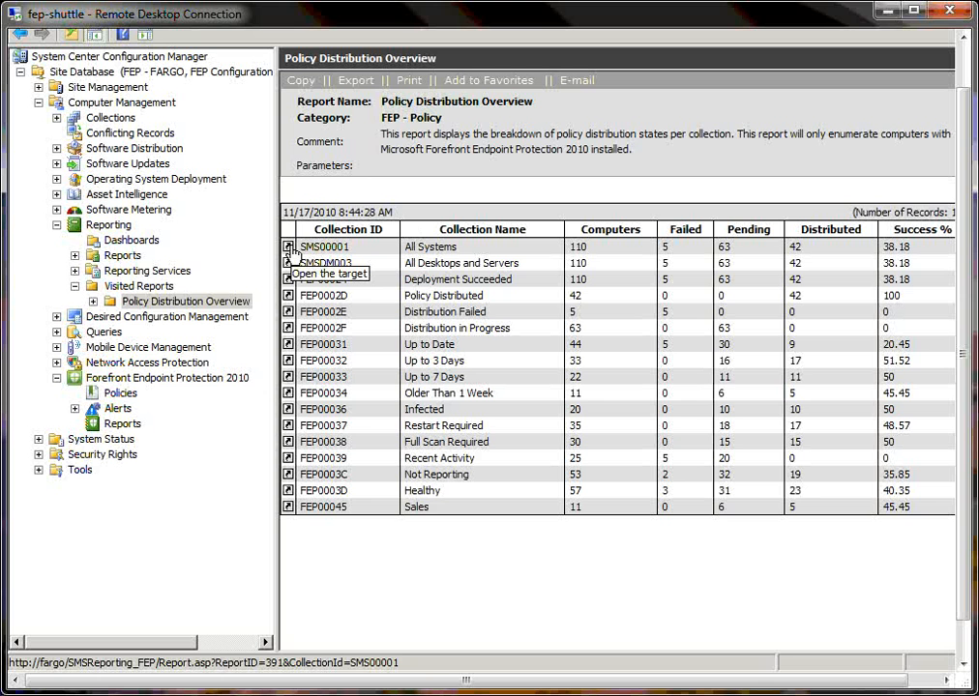
{"action": "left_click", "coordinate": [289, 249]}
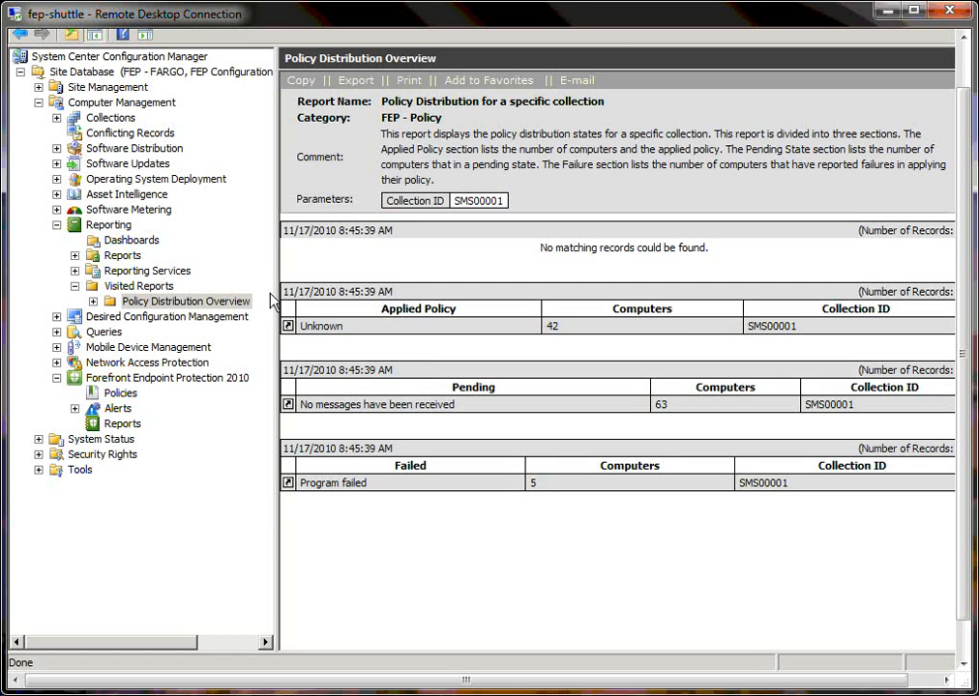
{"action": "left_click", "coordinate": [120, 379]}
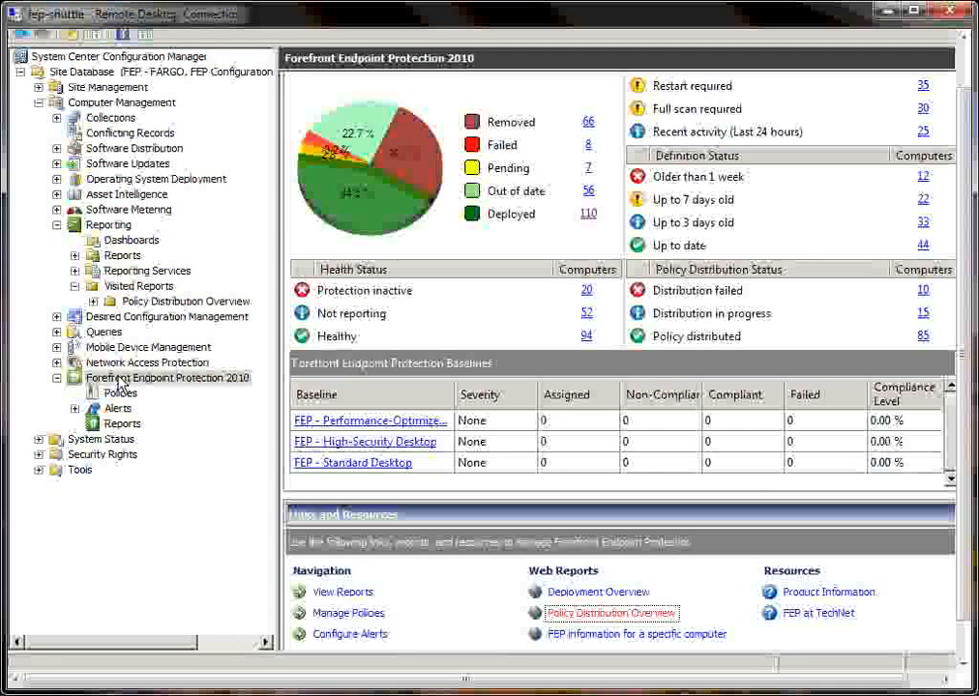